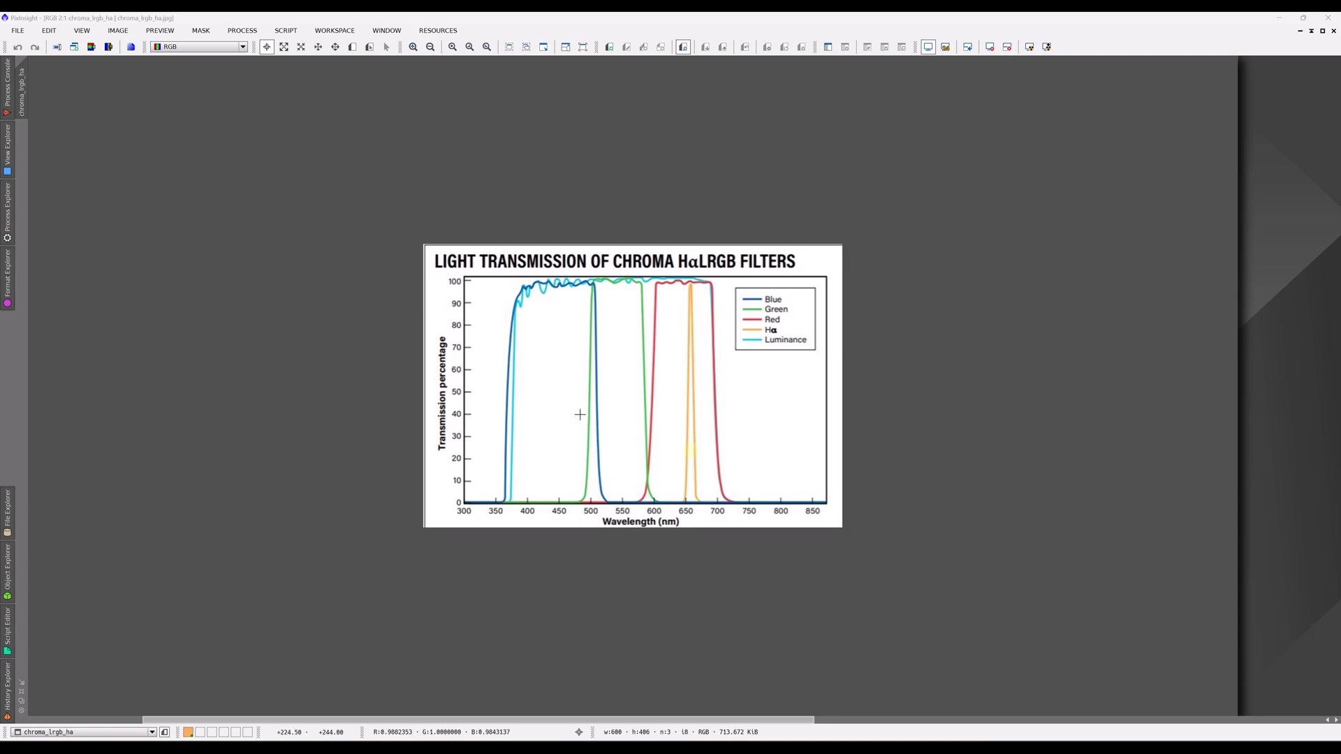
- View the filter transmission chart and the Ha filter illustration, and bring the Ha and Red master images back to the front
click(526, 419)
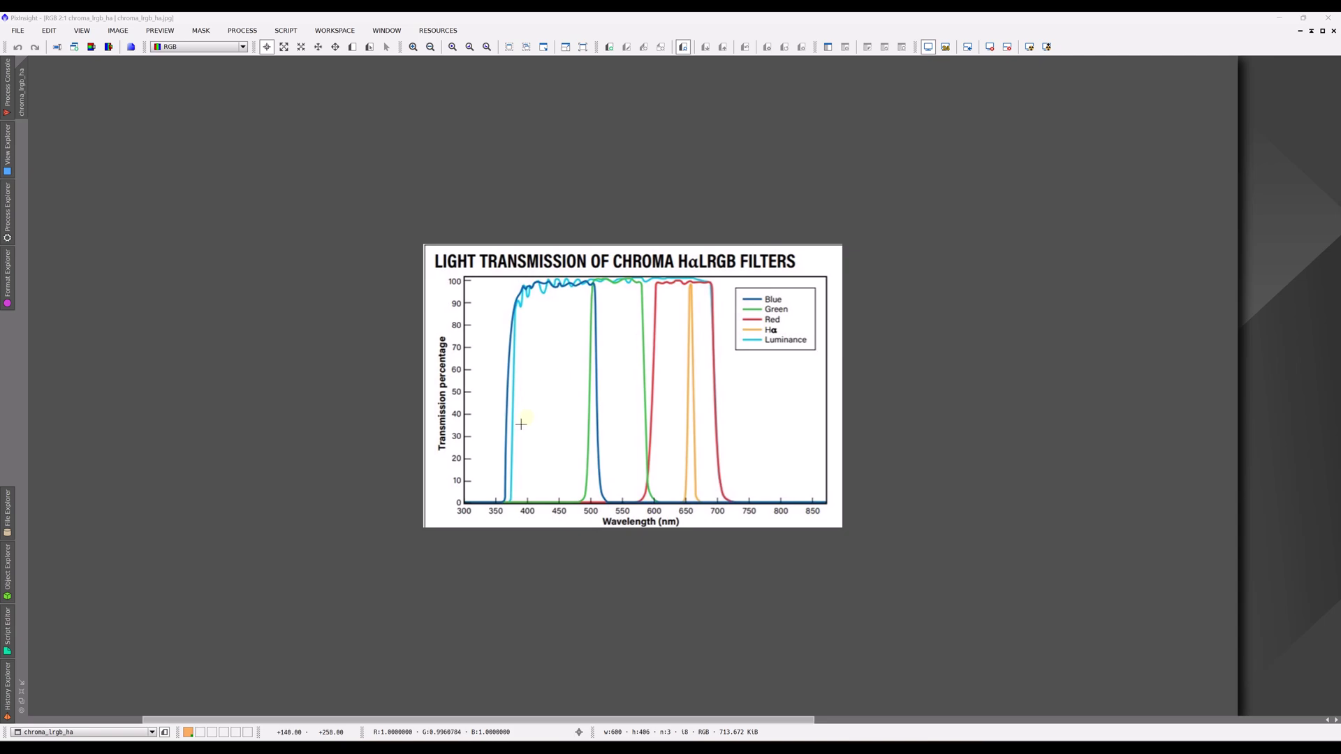
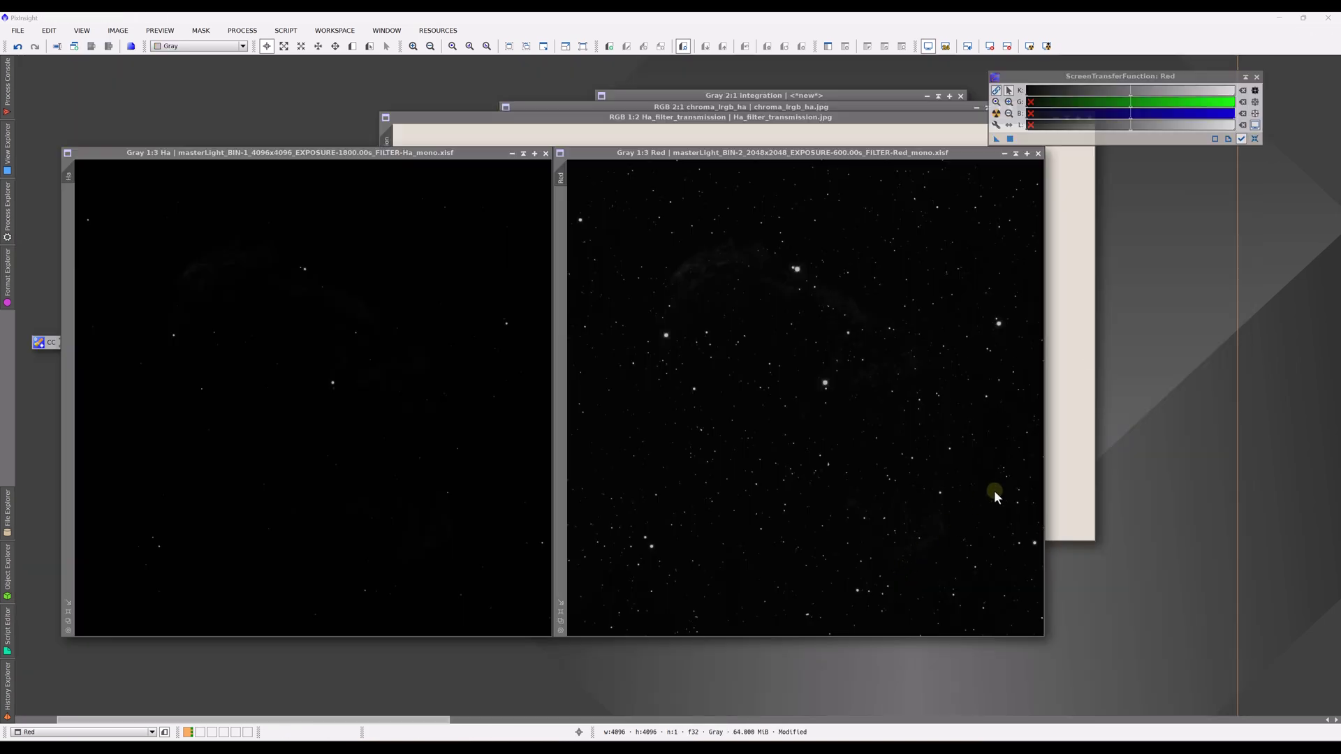
click(1092, 412)
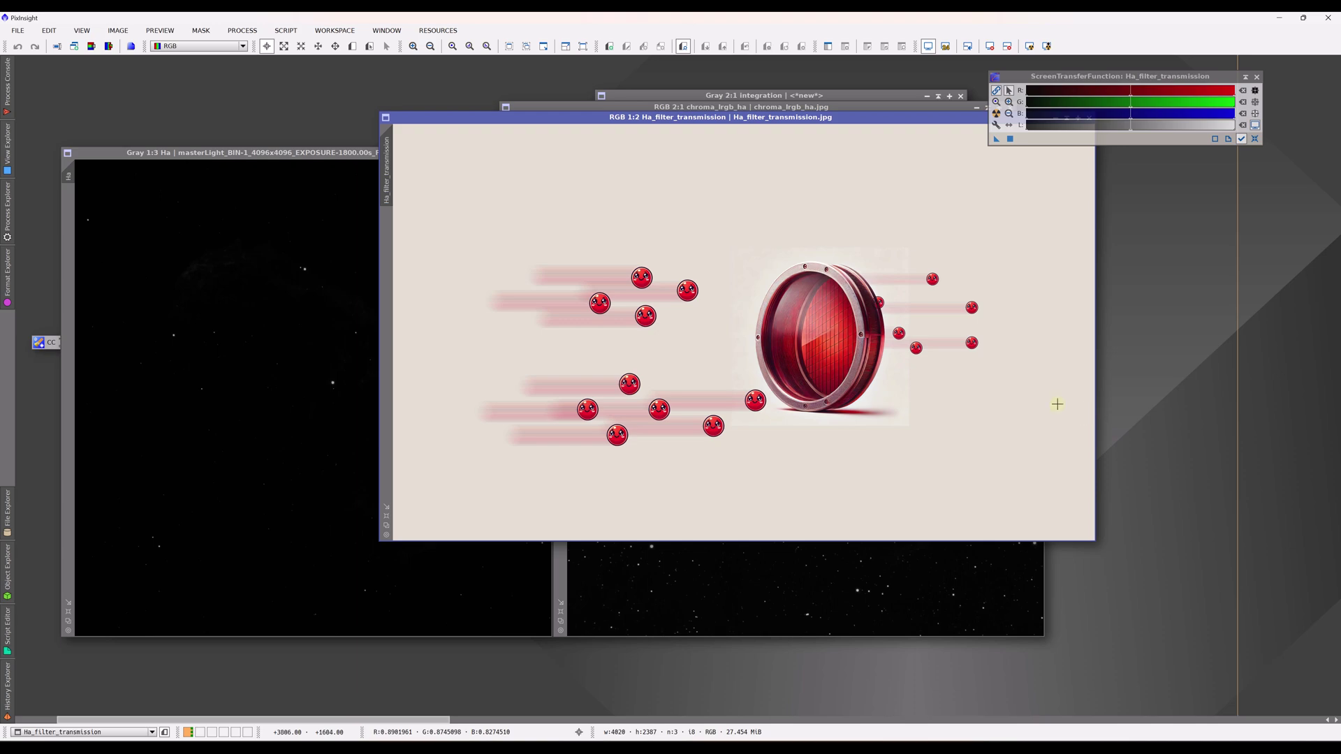
click(535, 584)
click(623, 601)
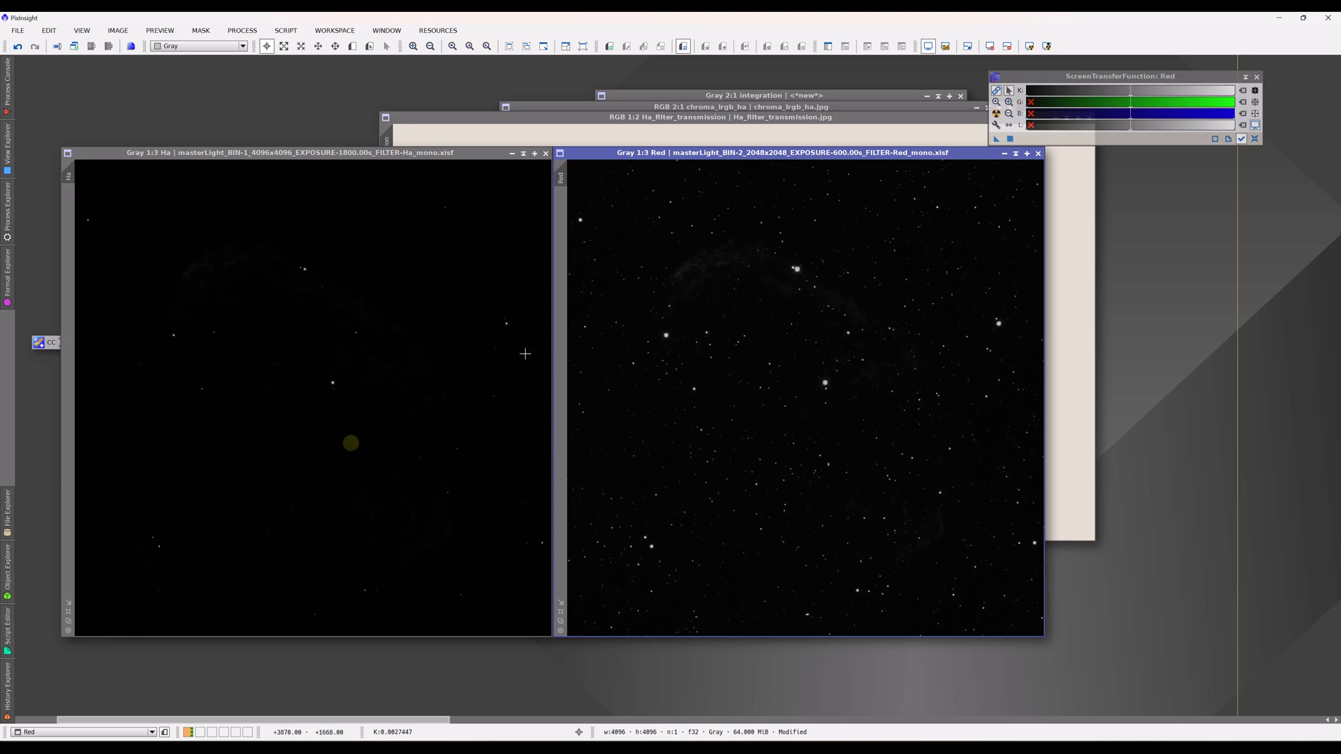
- Apply an automatic screen stretch to the Red image and to the Ha image
click(996, 114)
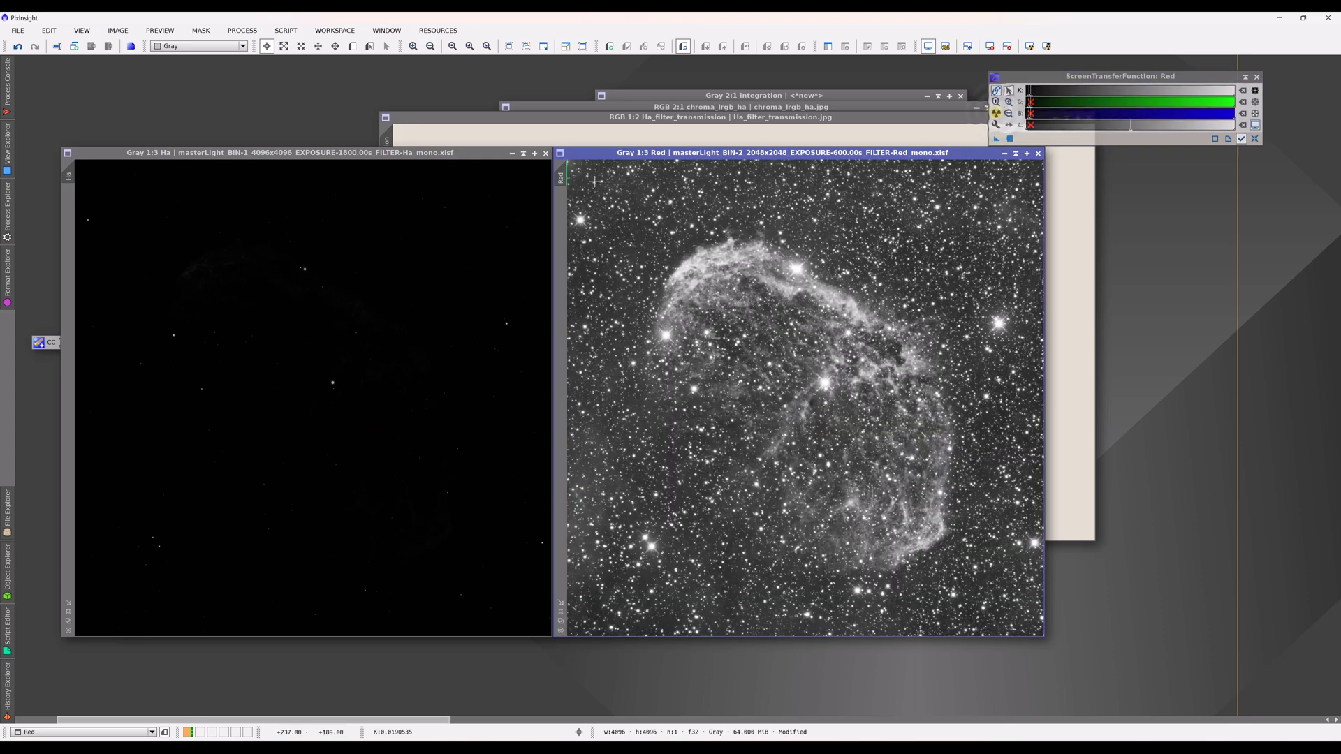
click(412, 152)
click(996, 114)
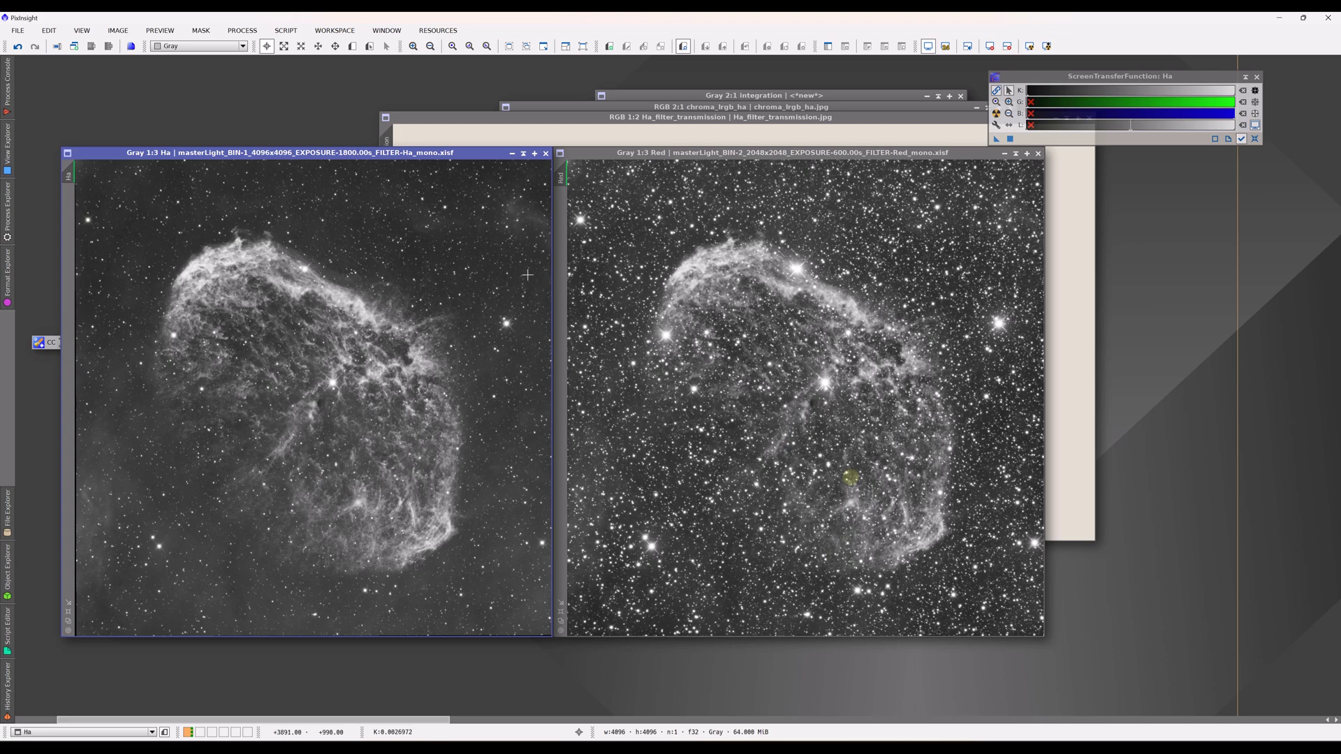
- Probe pixel values in the background beside the nebula's upper edge in the Ha image
click(465, 253)
click(466, 253)
click(463, 261)
- Lower the shadows and midtones points of the Red image's screen stretch to brighten its displayed background
click(737, 155)
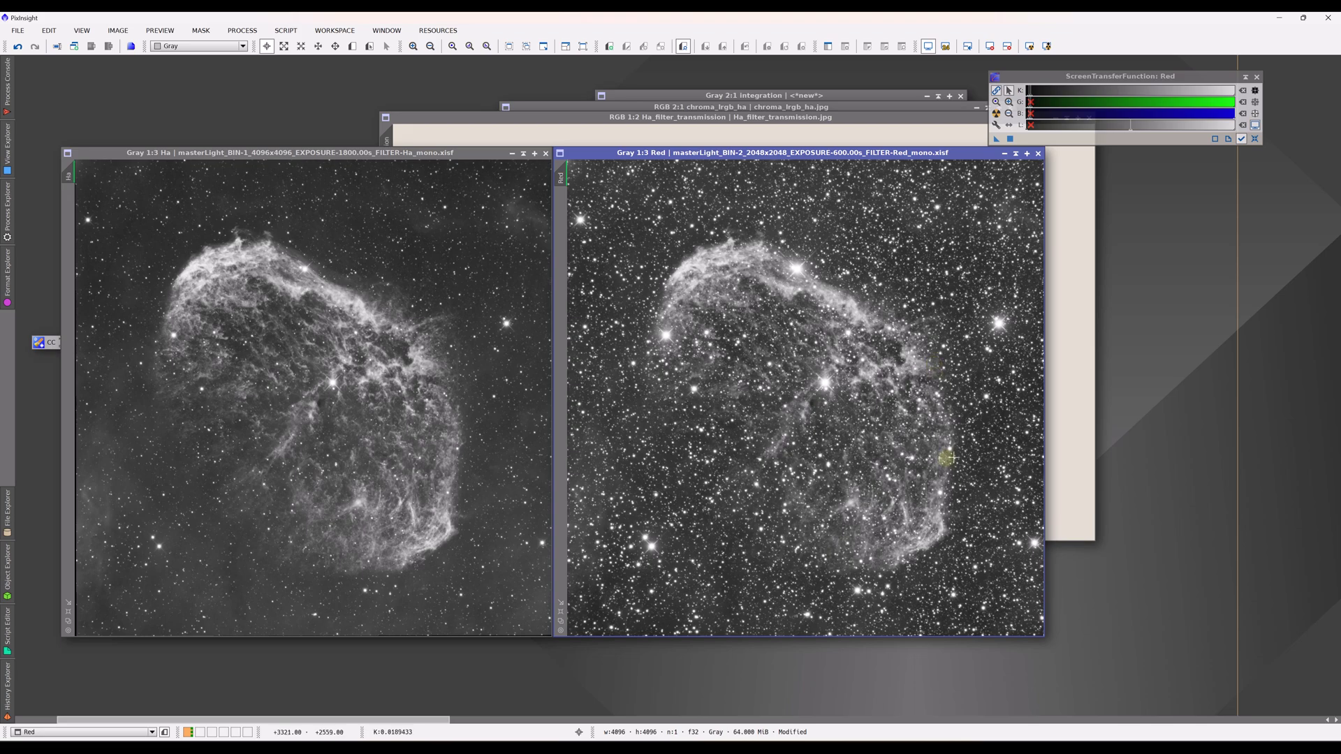
drag(1050, 89, 1078, 94)
click(1078, 98)
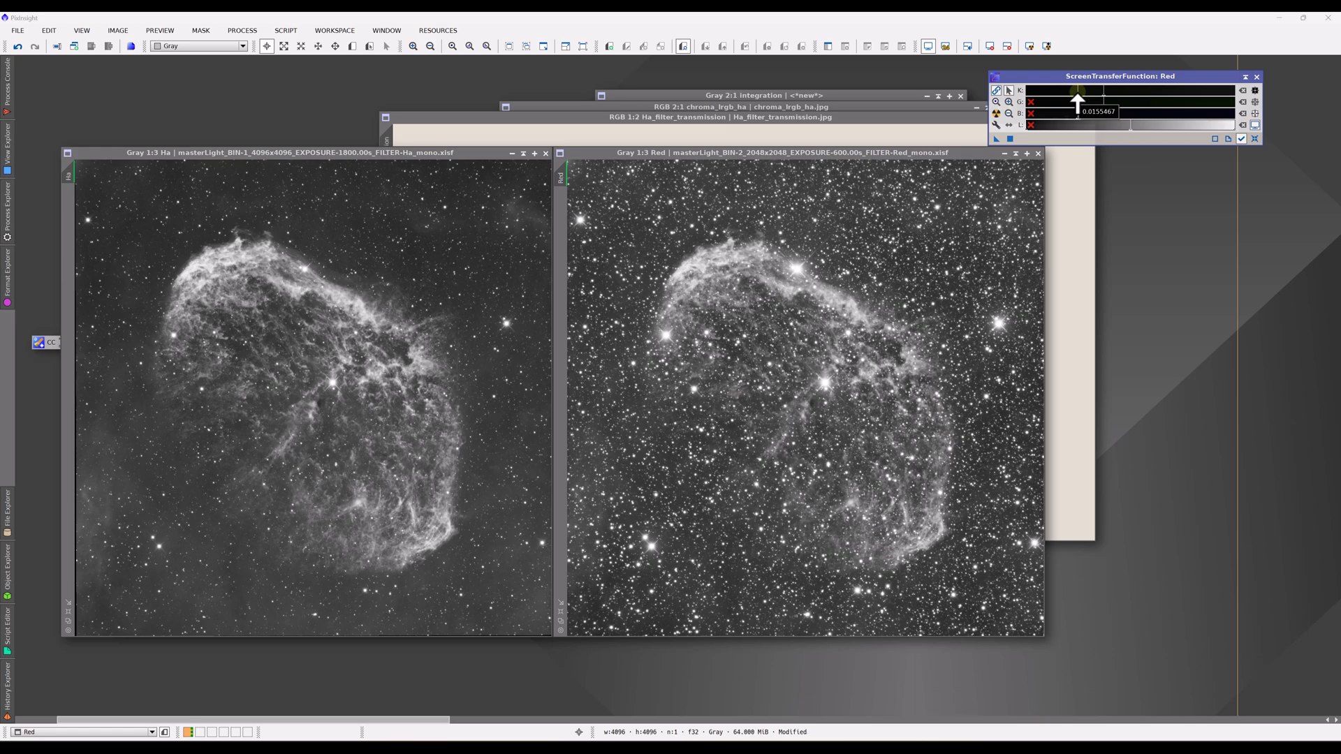
mouse_move(1078, 103)
mouse_down()
mouse_move(1037, 103)
mouse_move(1059, 101)
mouse_up()
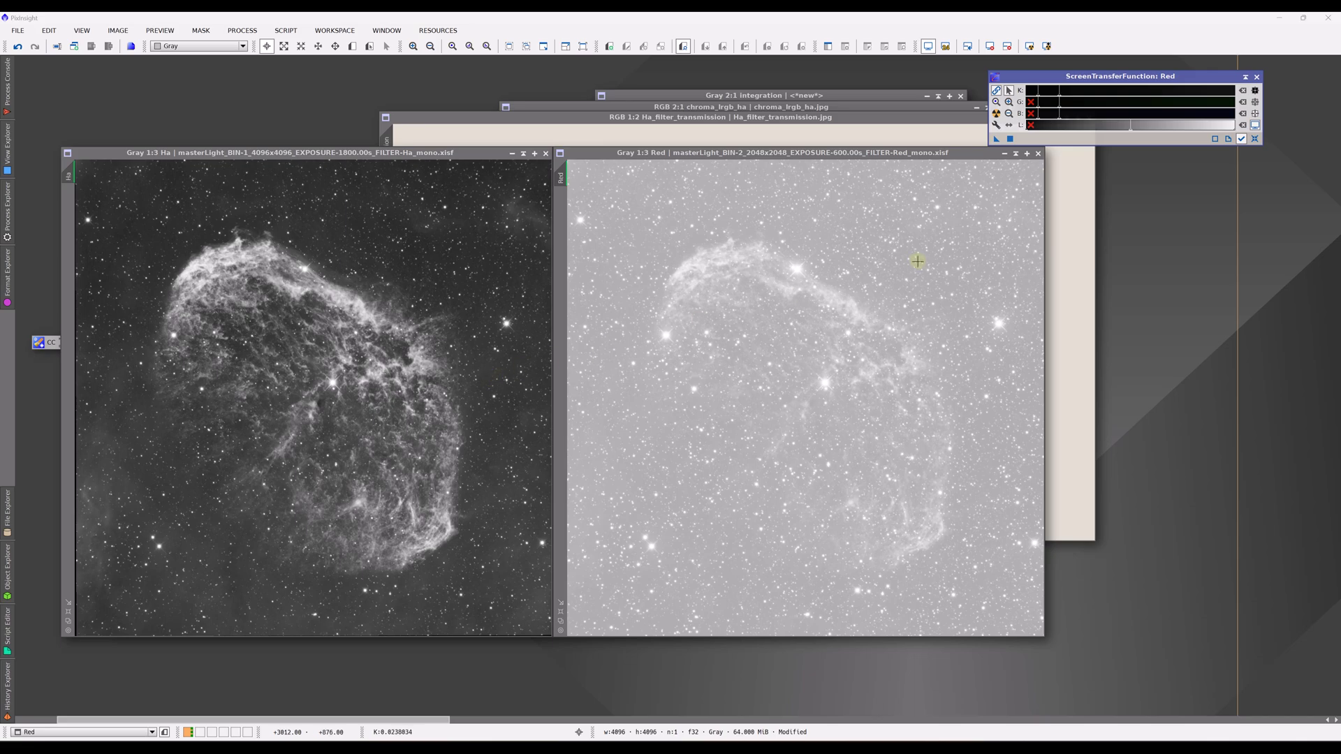
- Zoom the Red and Ha images to 1:1 and match the Ha view to the region shown in the Red image
scroll(859, 311, up, 2)
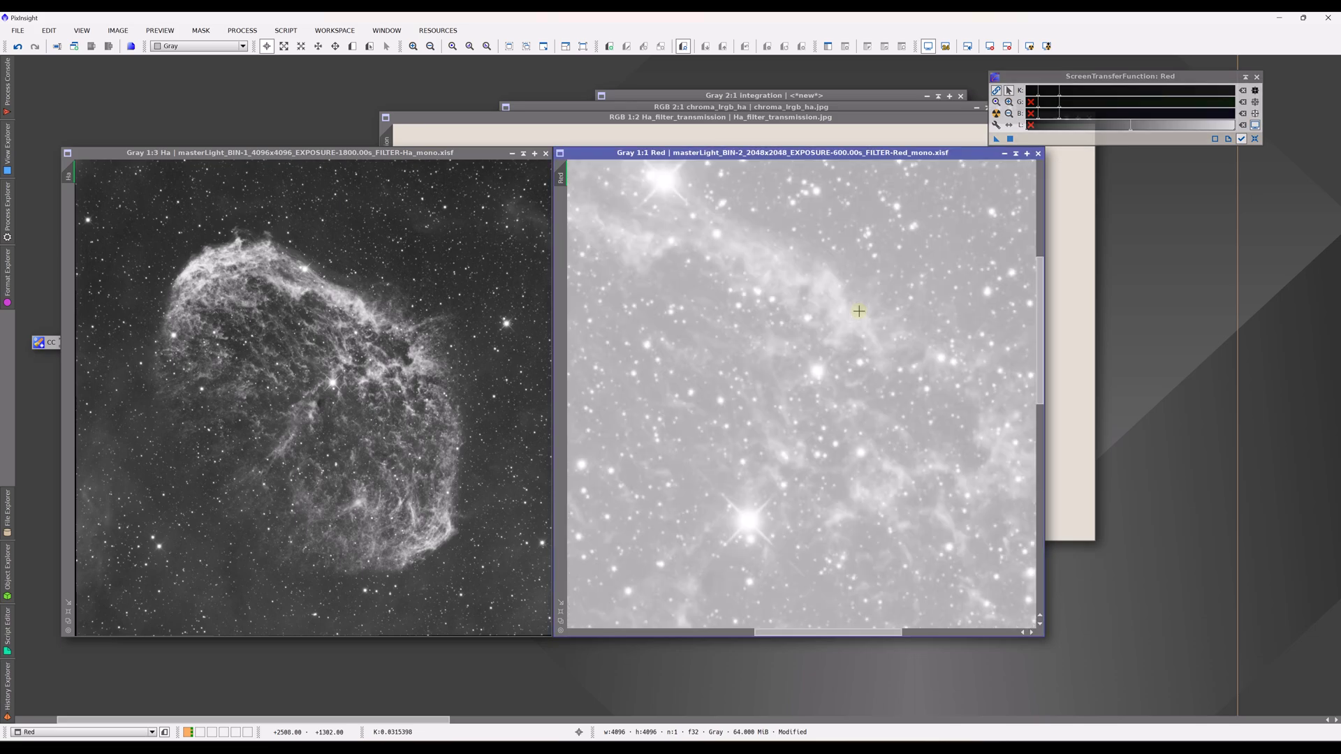
scroll(361, 338, up, 2)
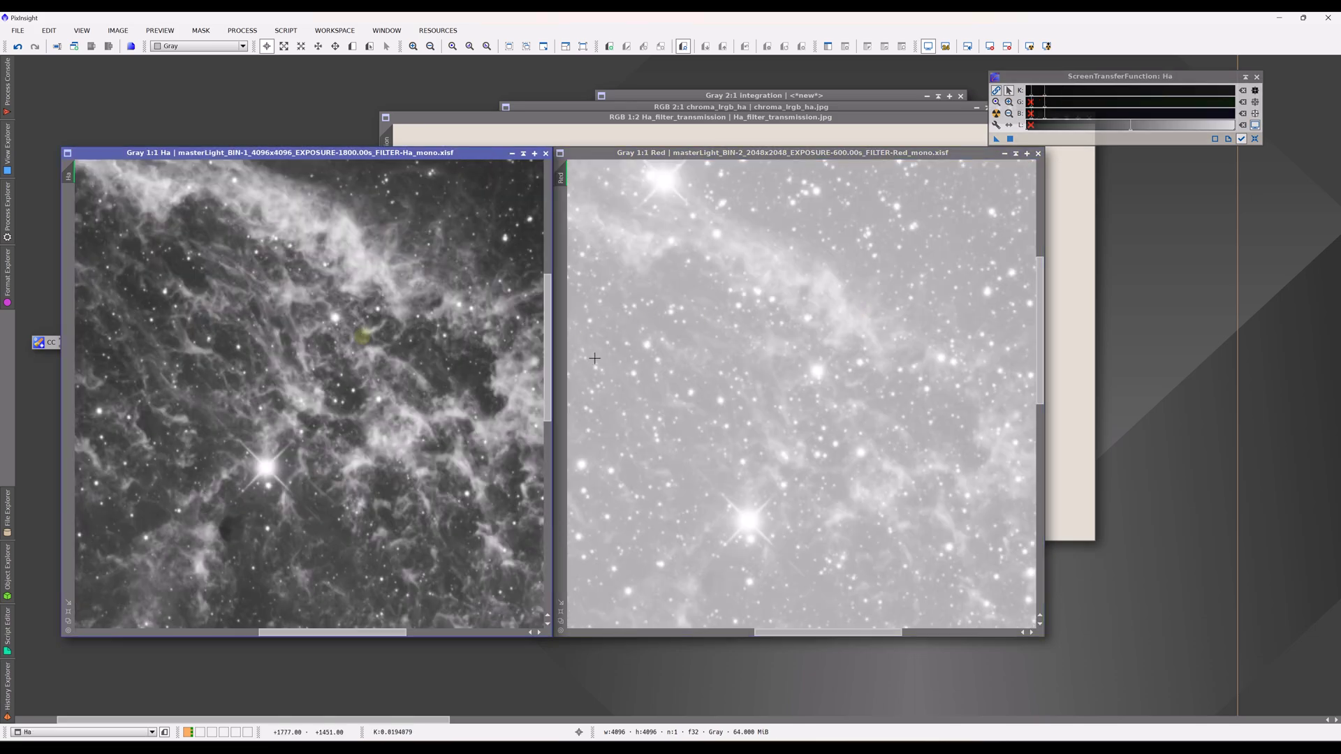
drag(561, 174, 68, 178)
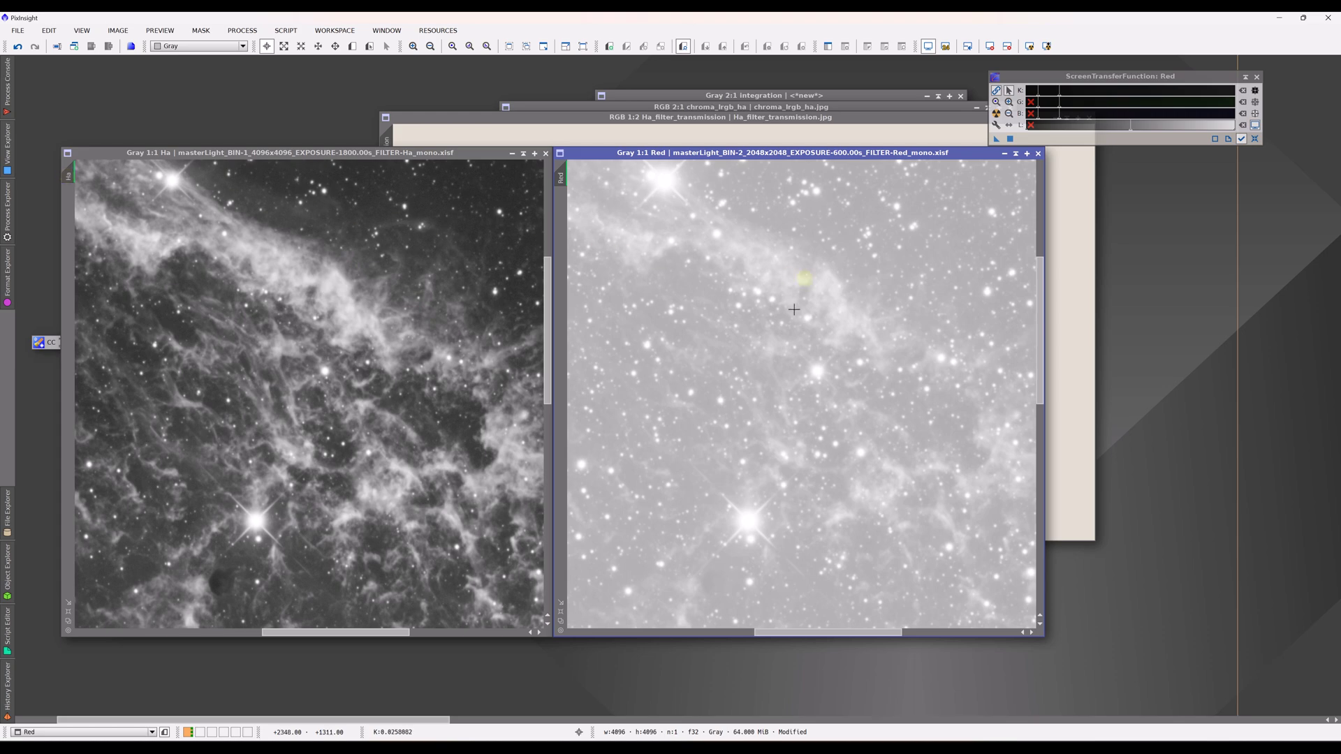
- Read pixel values on the same bright nebula ridge in the Red and Ha images, and on the dark background of the Red image
click(833, 282)
click(833, 279)
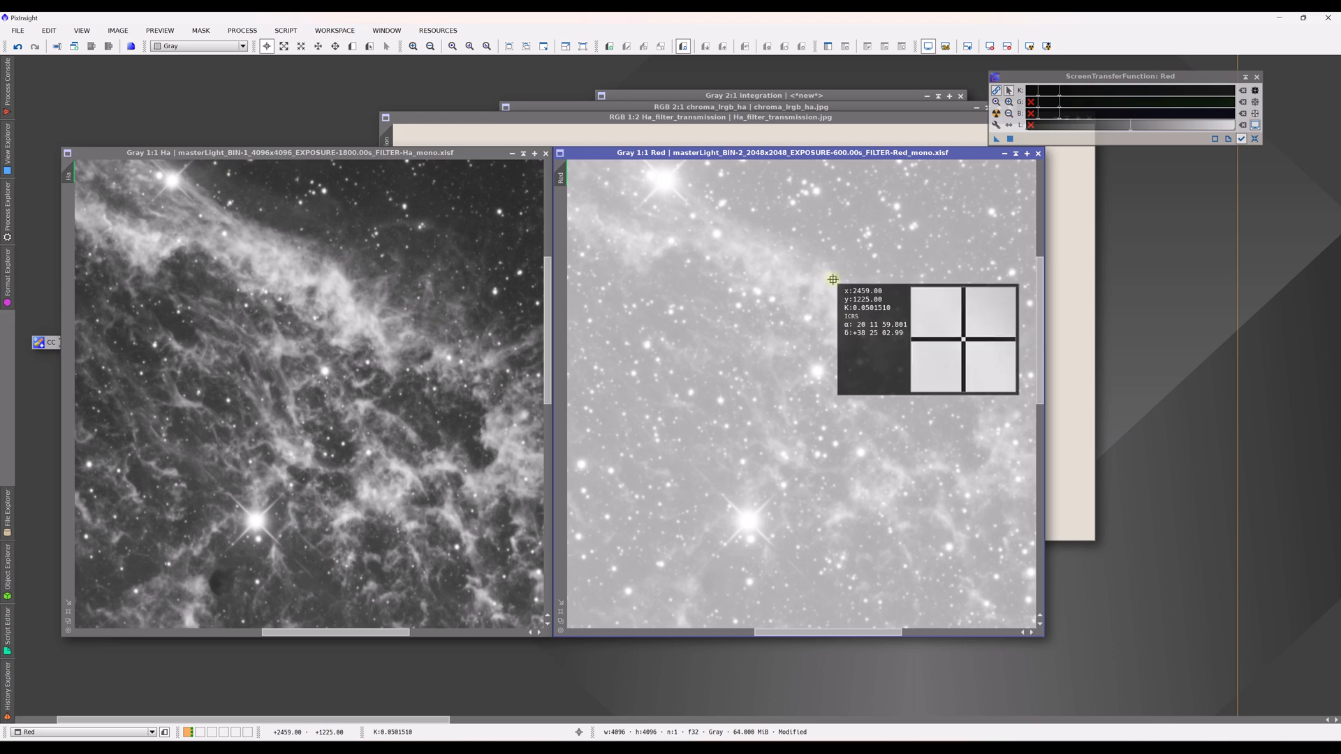
click(340, 277)
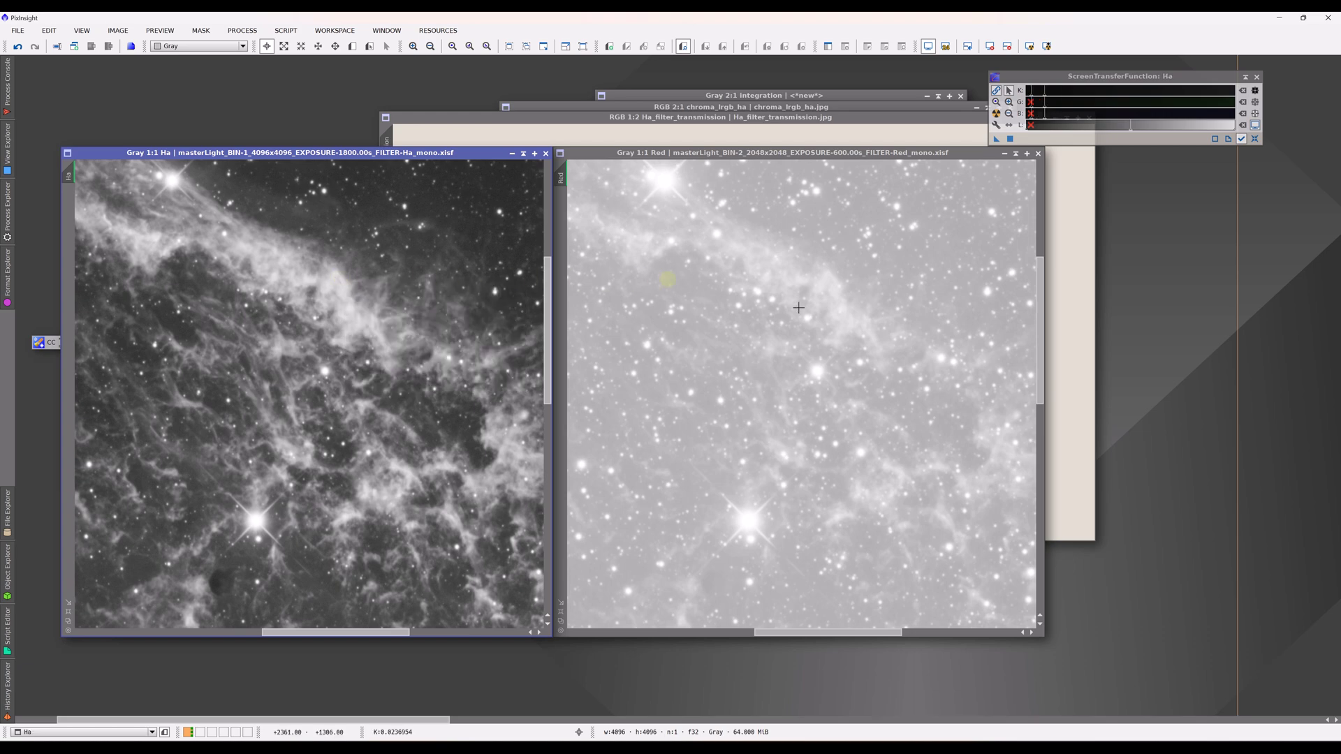
click(834, 280)
click(242, 31)
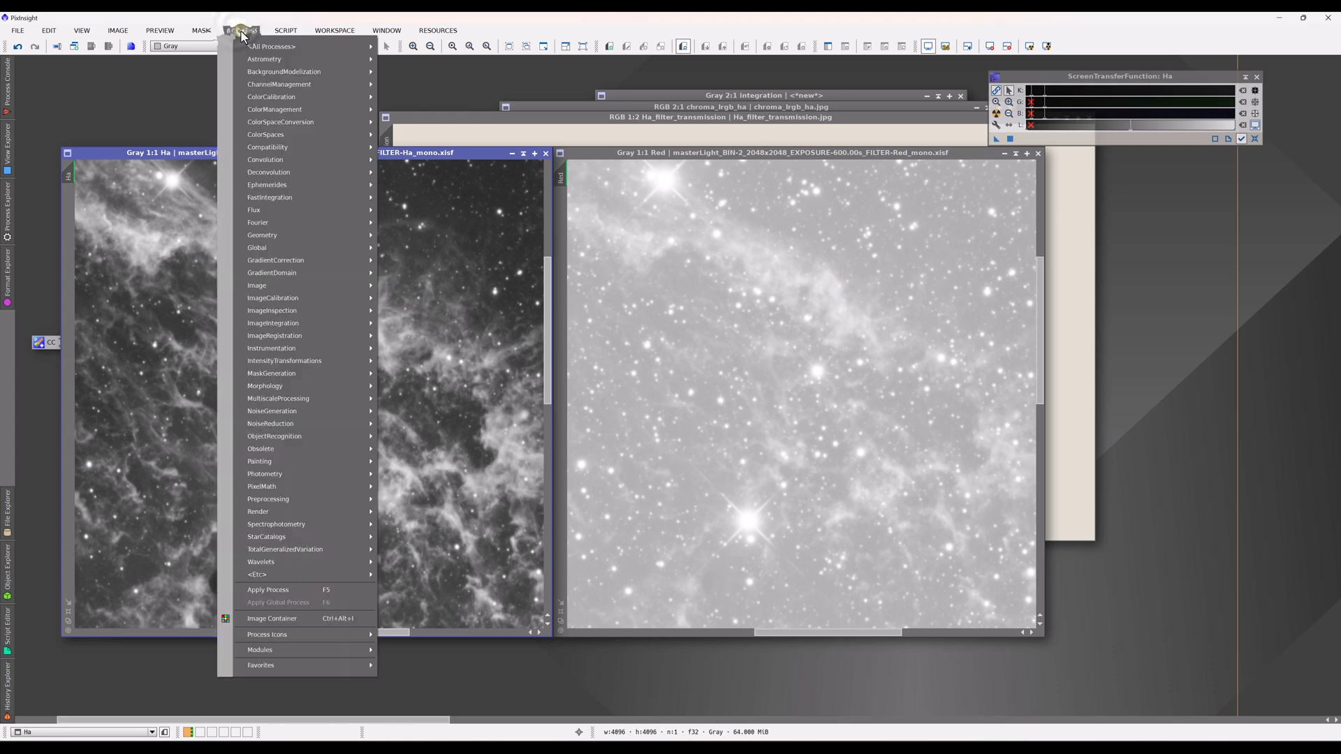
click(875, 209)
click(872, 208)
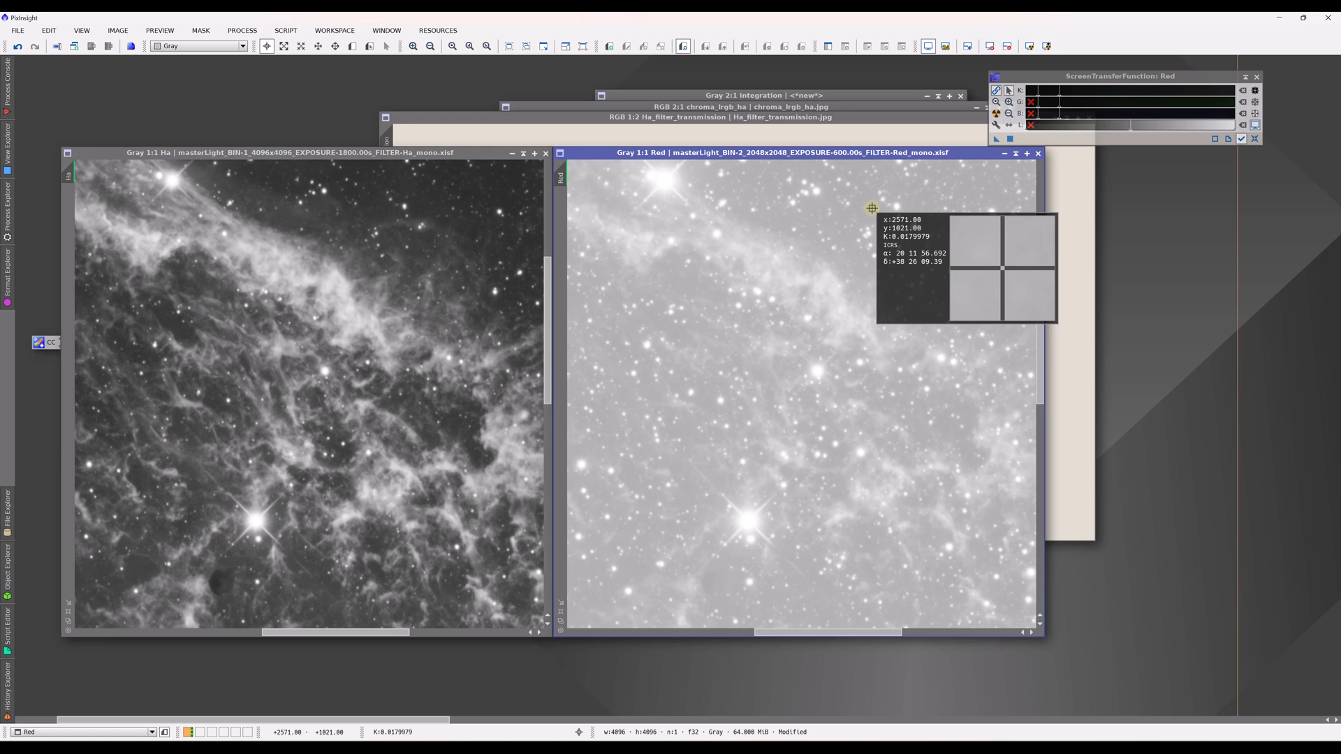
- Subtract the background from the Red image by applying the PixelMath expression $T-.018
click(250, 31)
mouse_move(258, 56)
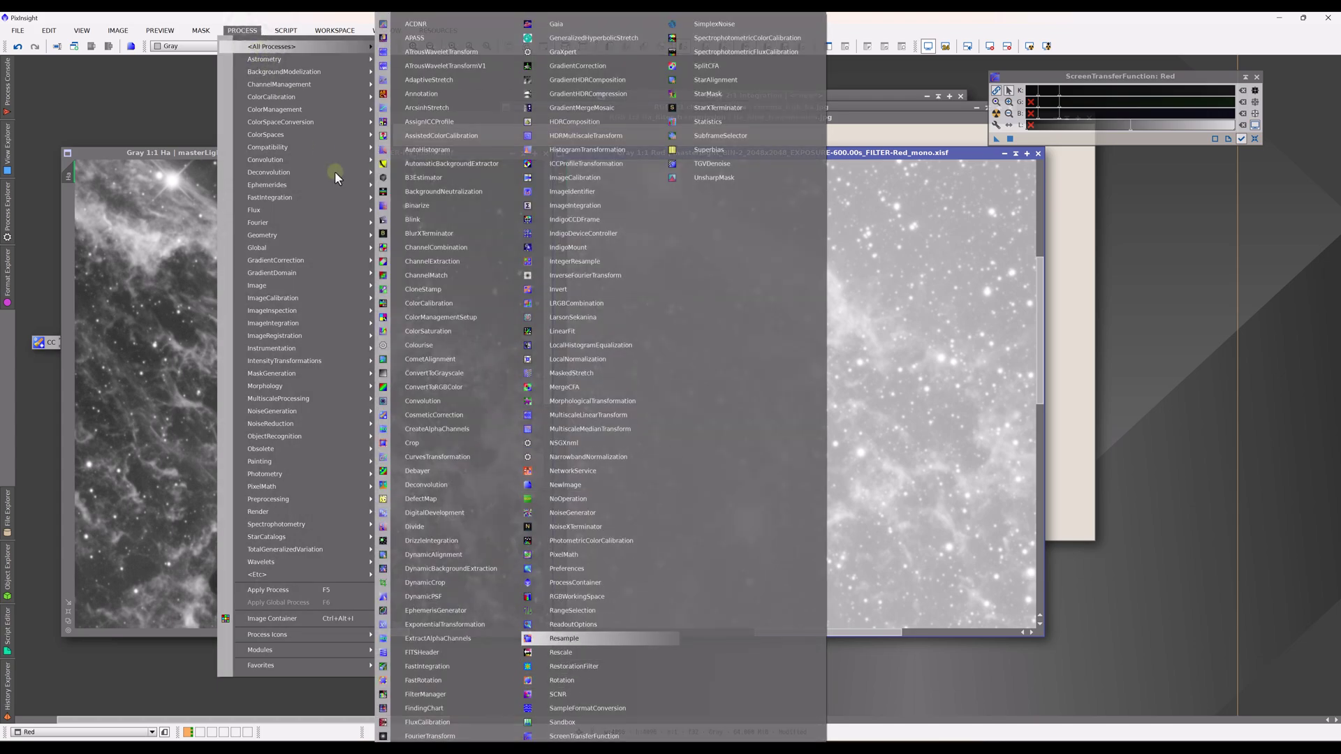
click(580, 556)
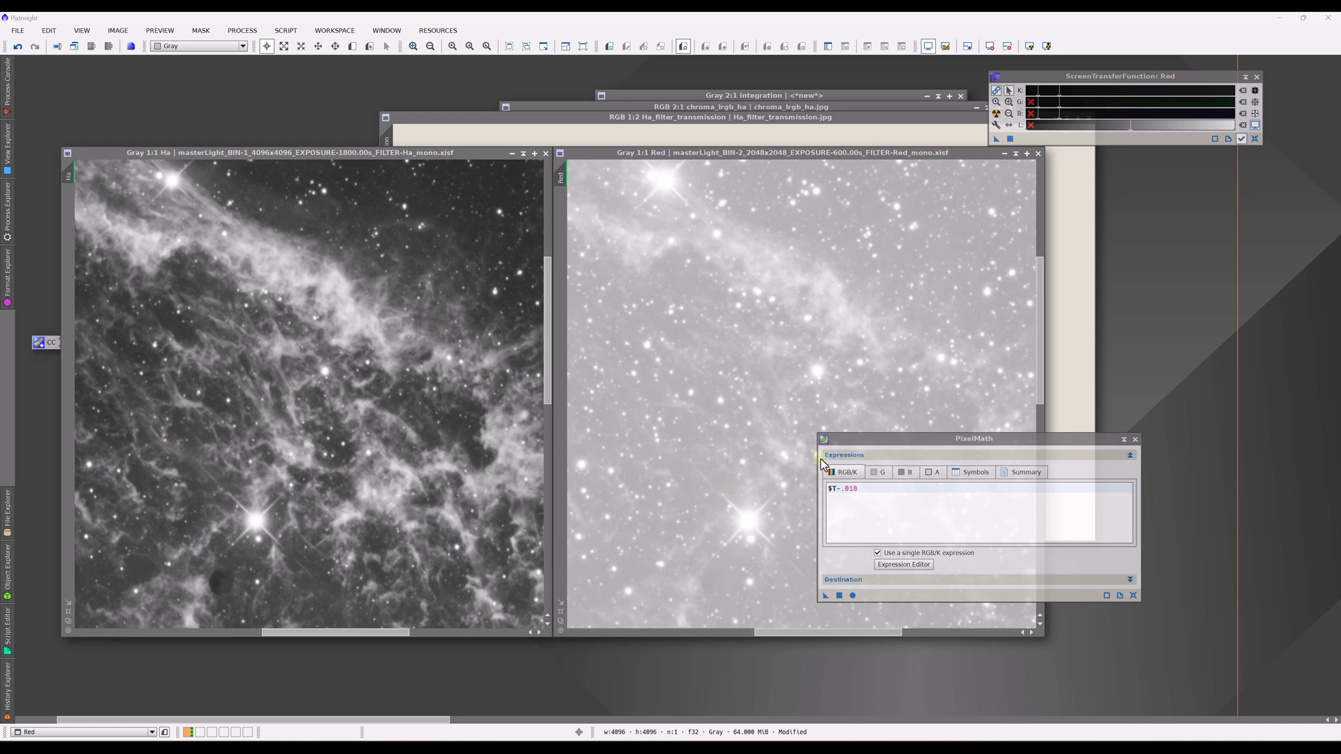
drag(865, 442, 1121, 213)
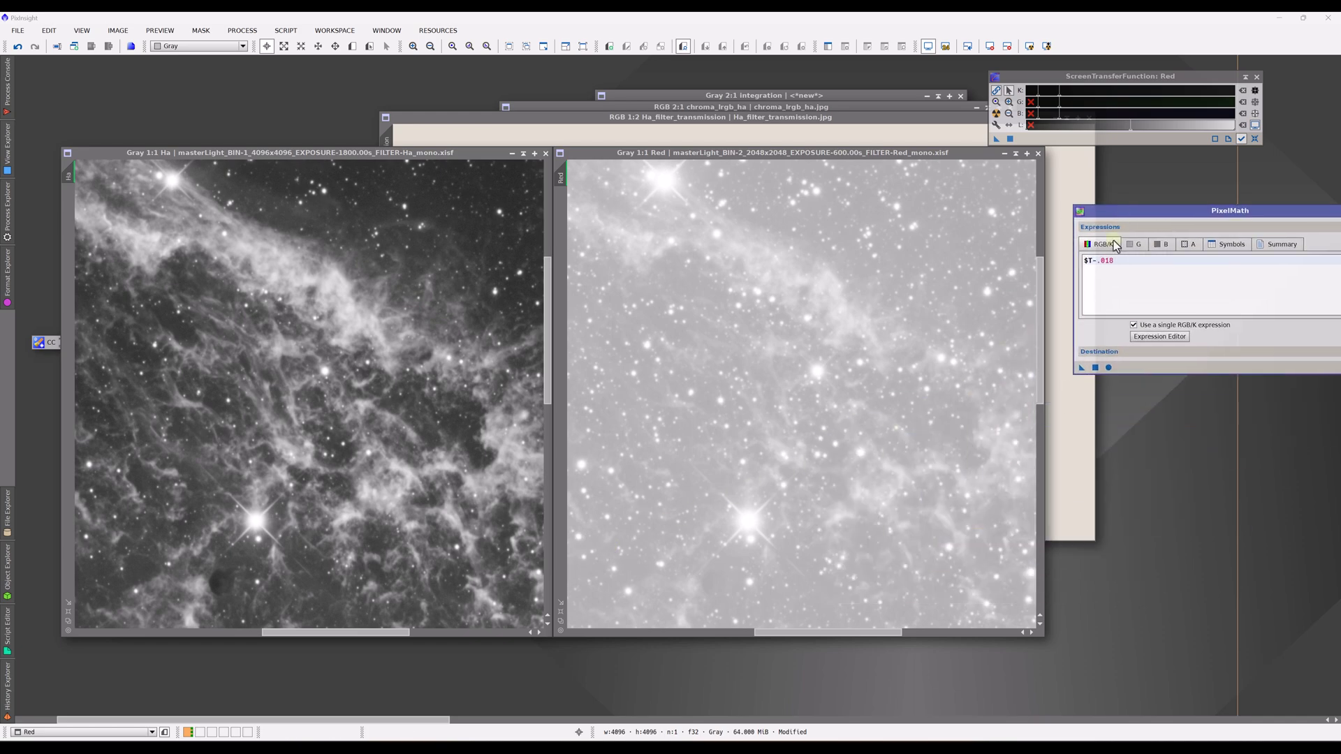
drag(1081, 368, 941, 381)
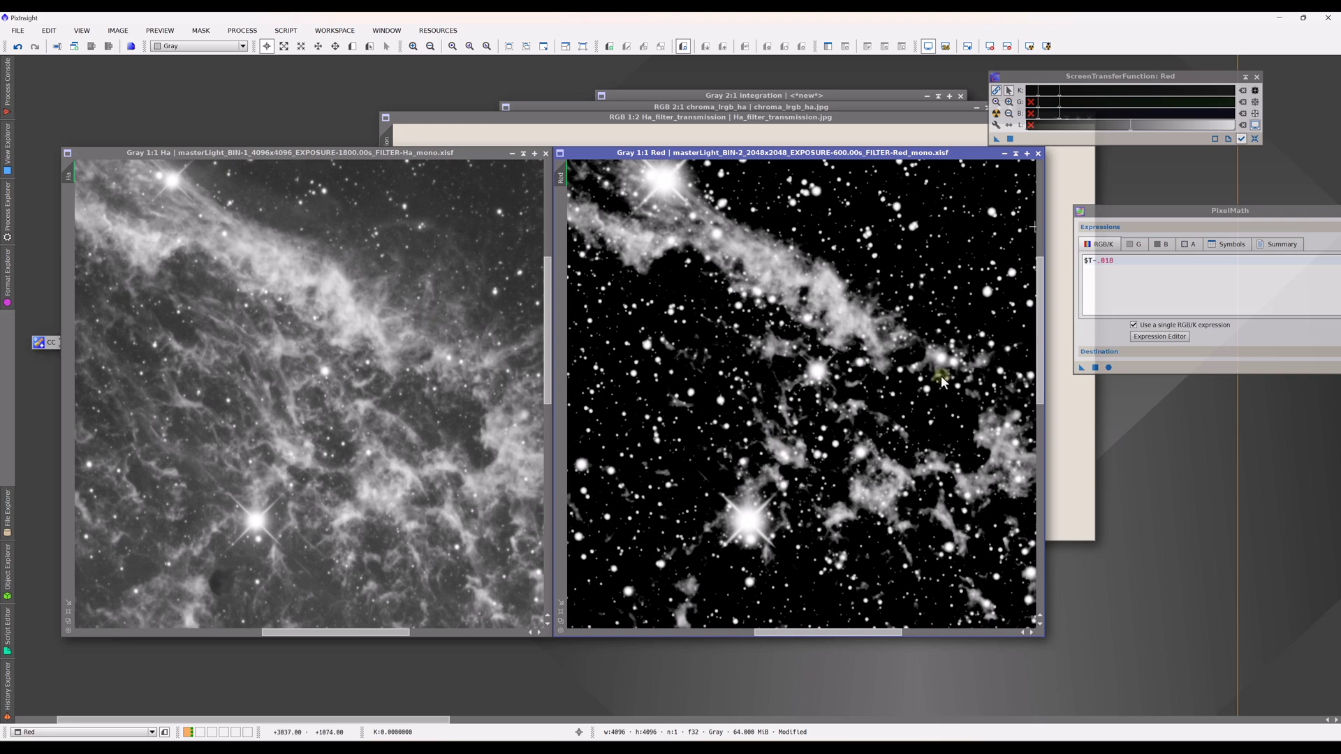
- Lower the shadows point of the Red image's screen stretch to its minimum and close PixelMath
drag(1038, 91, 1017, 96)
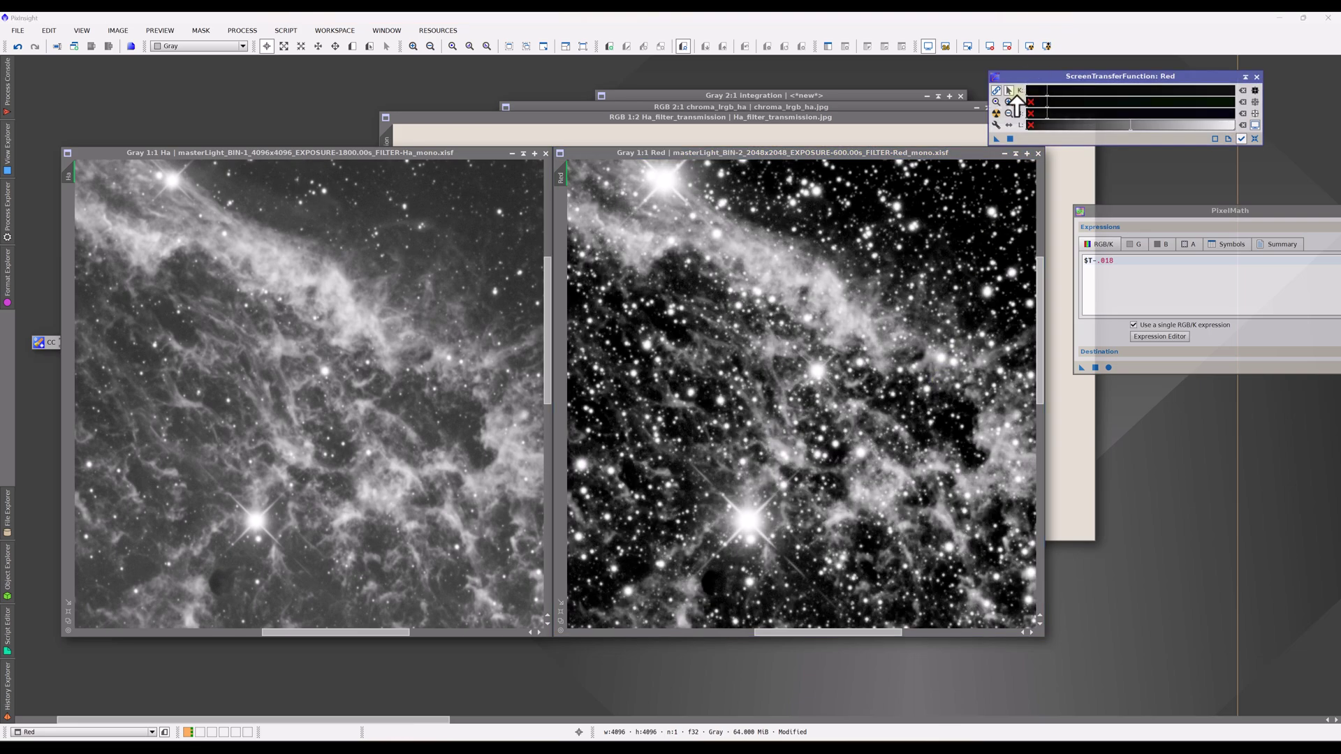
drag(1138, 214, 942, 222)
click(1196, 220)
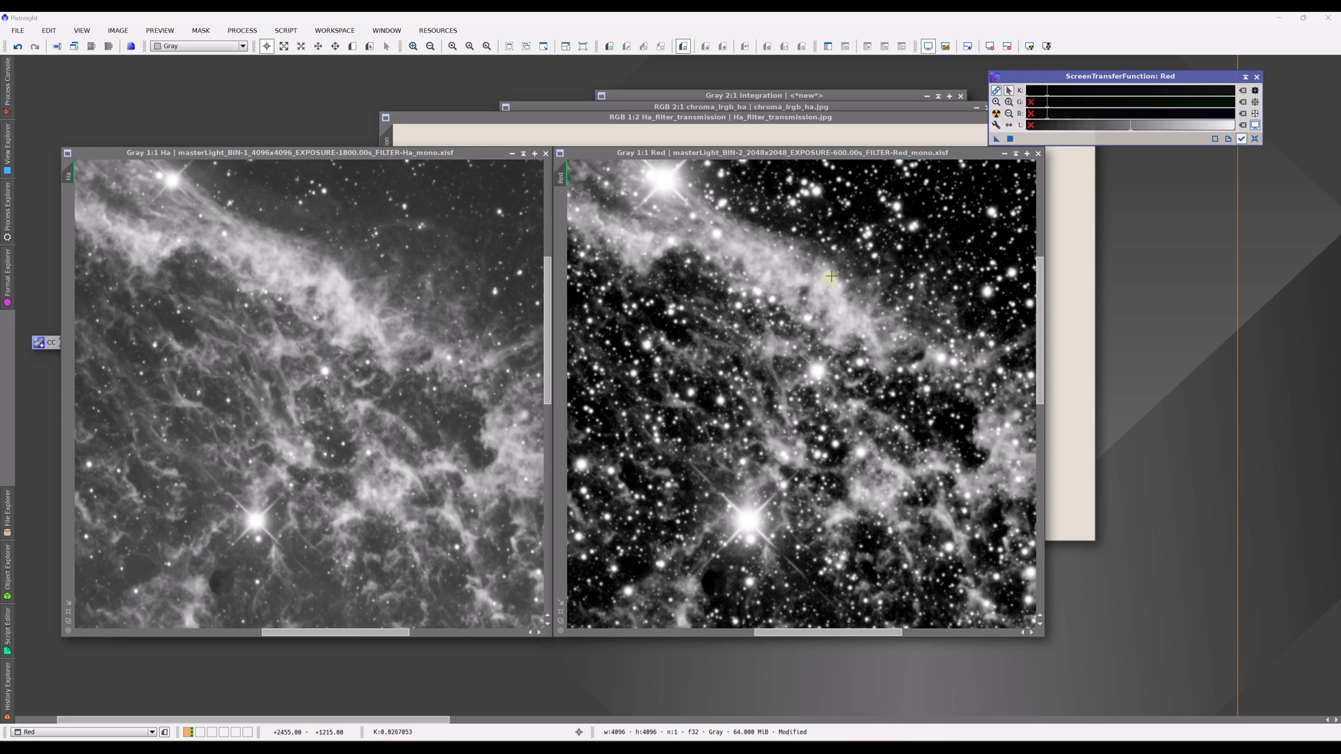
- Compare pixel values on the same bright nebula ridge in the Ha and background-subtracted Red images
click(342, 280)
click(832, 278)
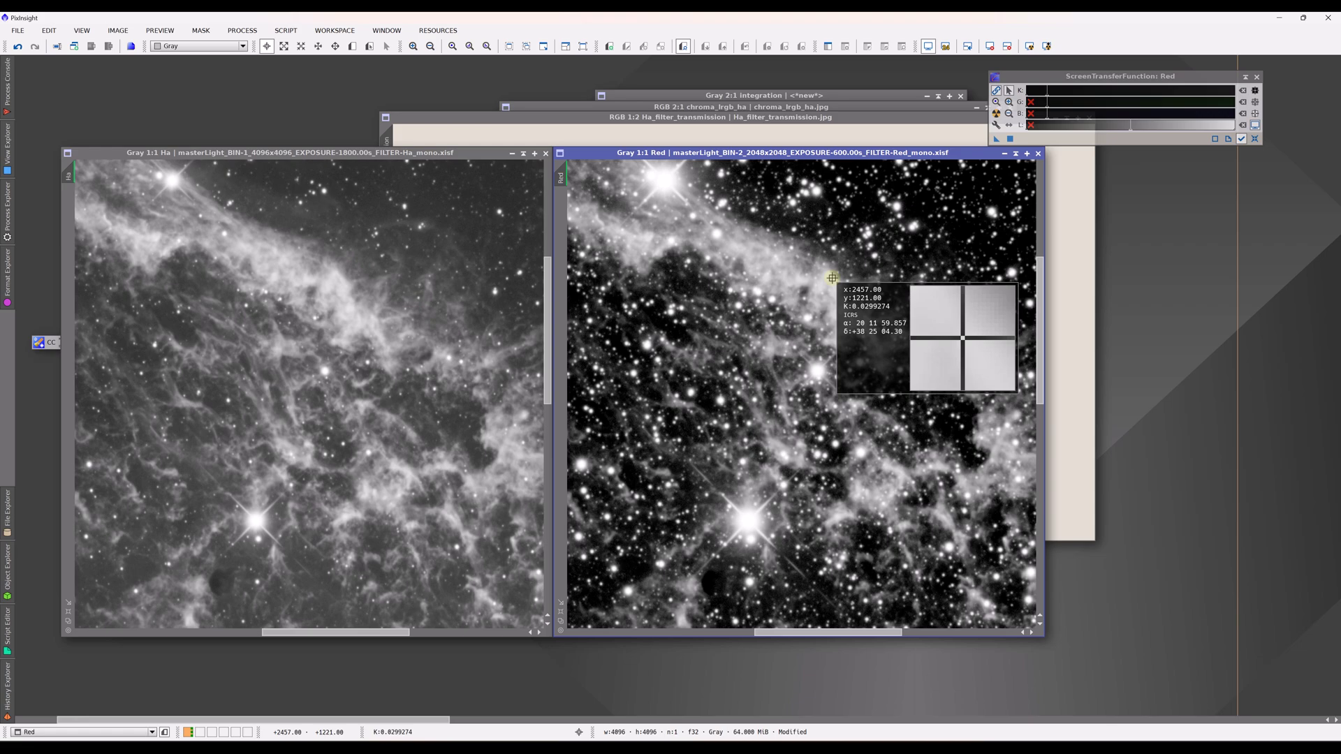
click(341, 280)
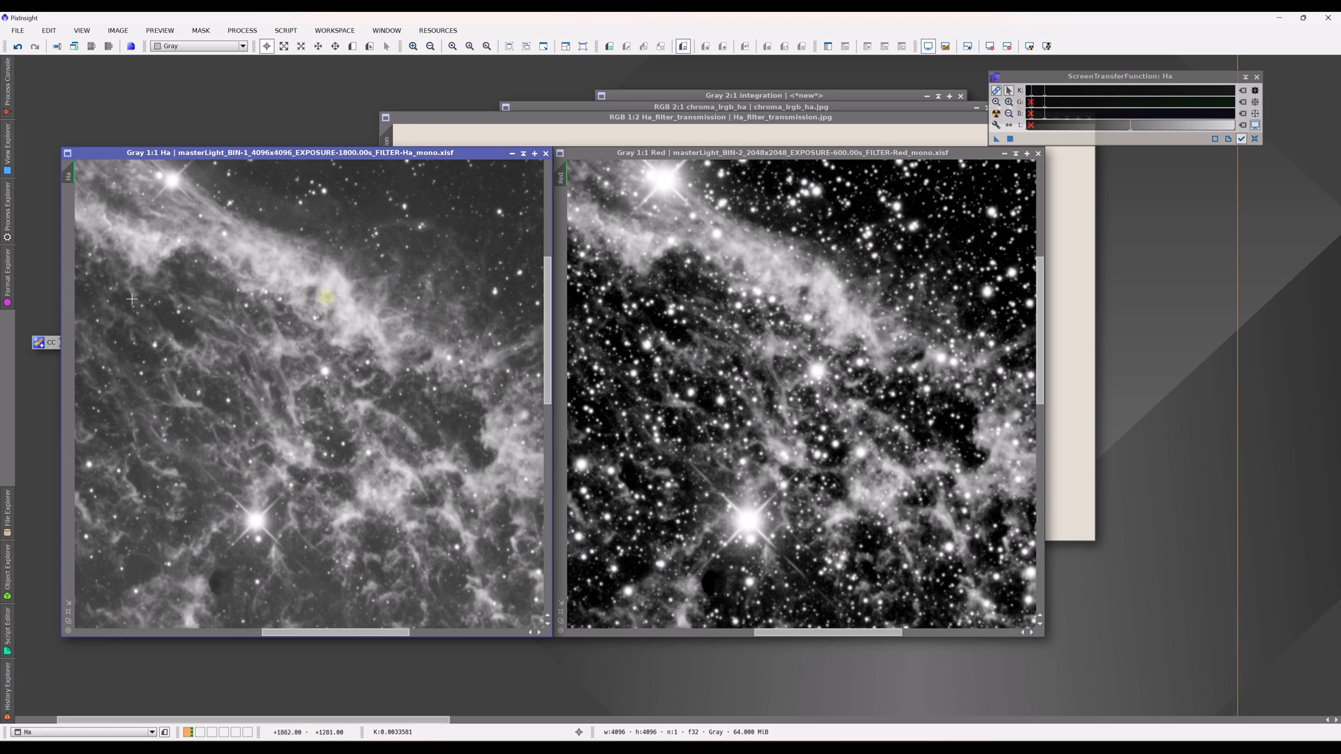
scroll(320, 342, down, 1)
scroll(319, 349, down, 1)
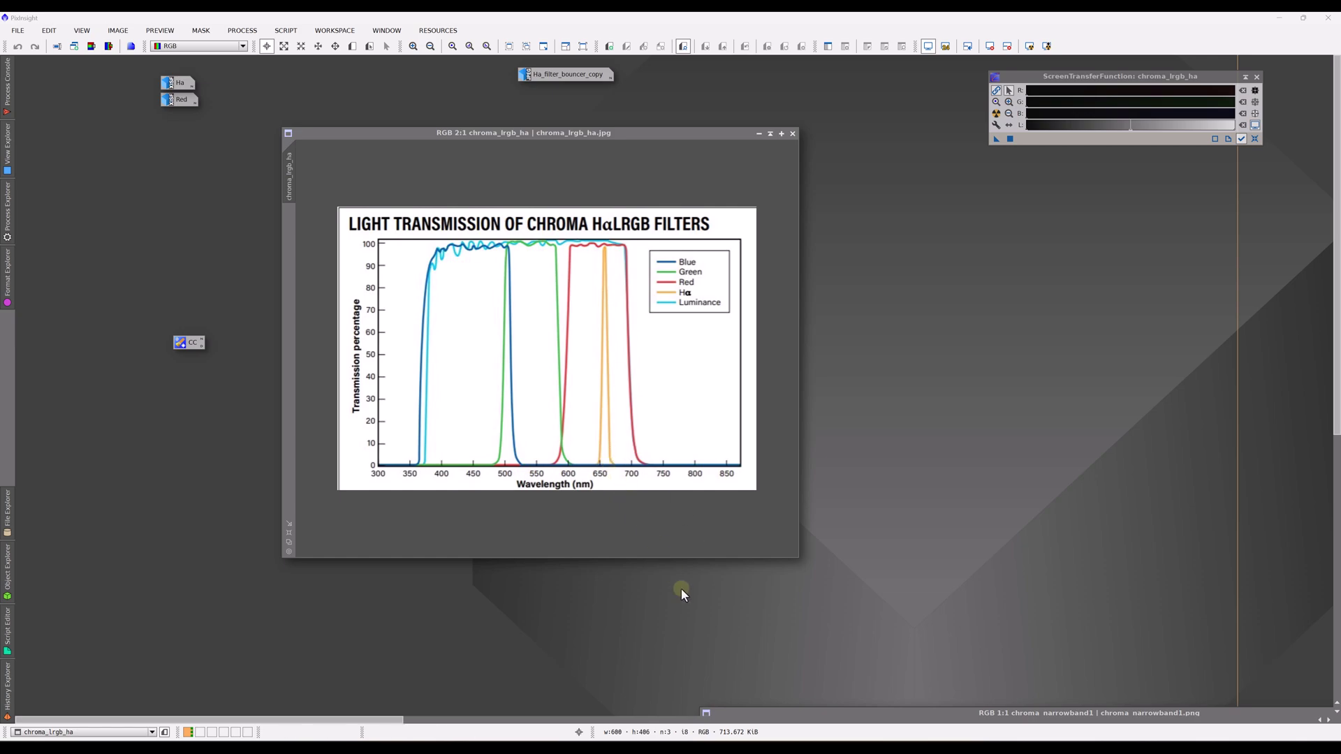
- Bring up the chroma_narrowband1 chart image and position its window over the LRGB filter transmission chart
double_click(753, 713)
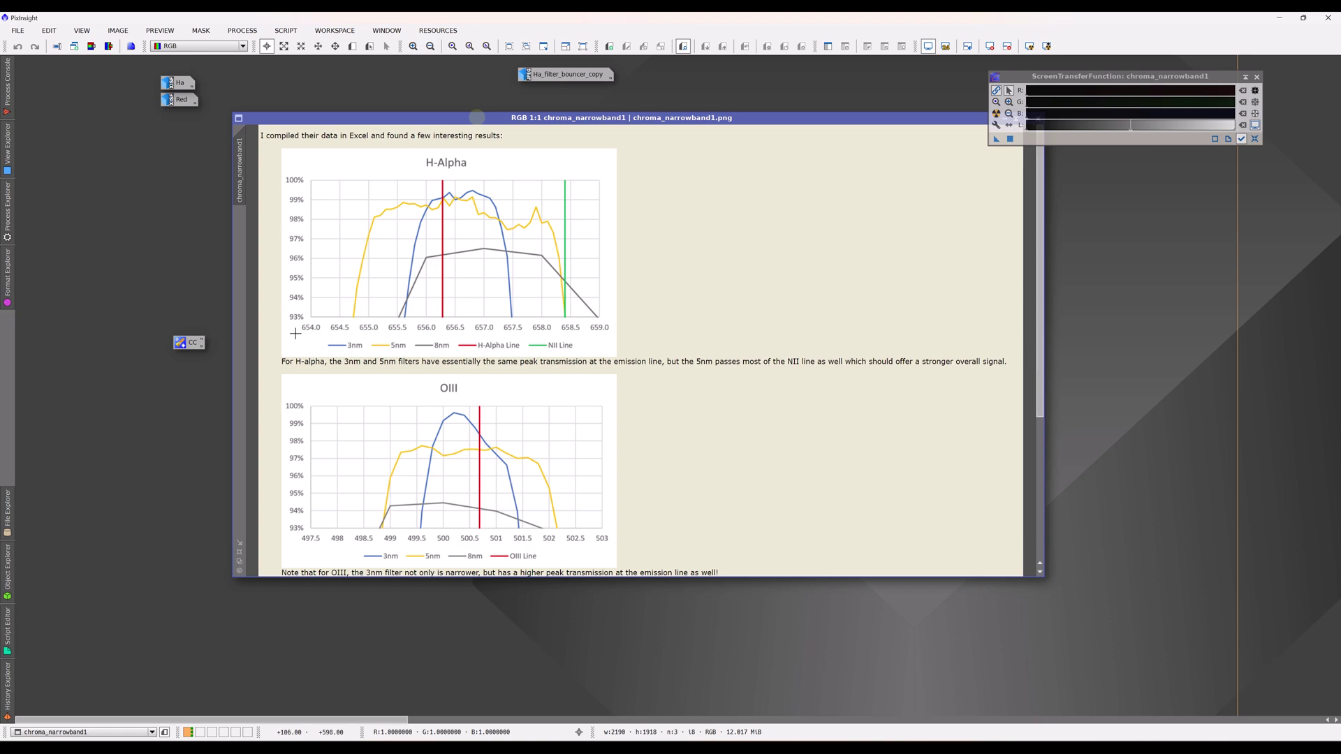
drag(487, 120, 748, 447)
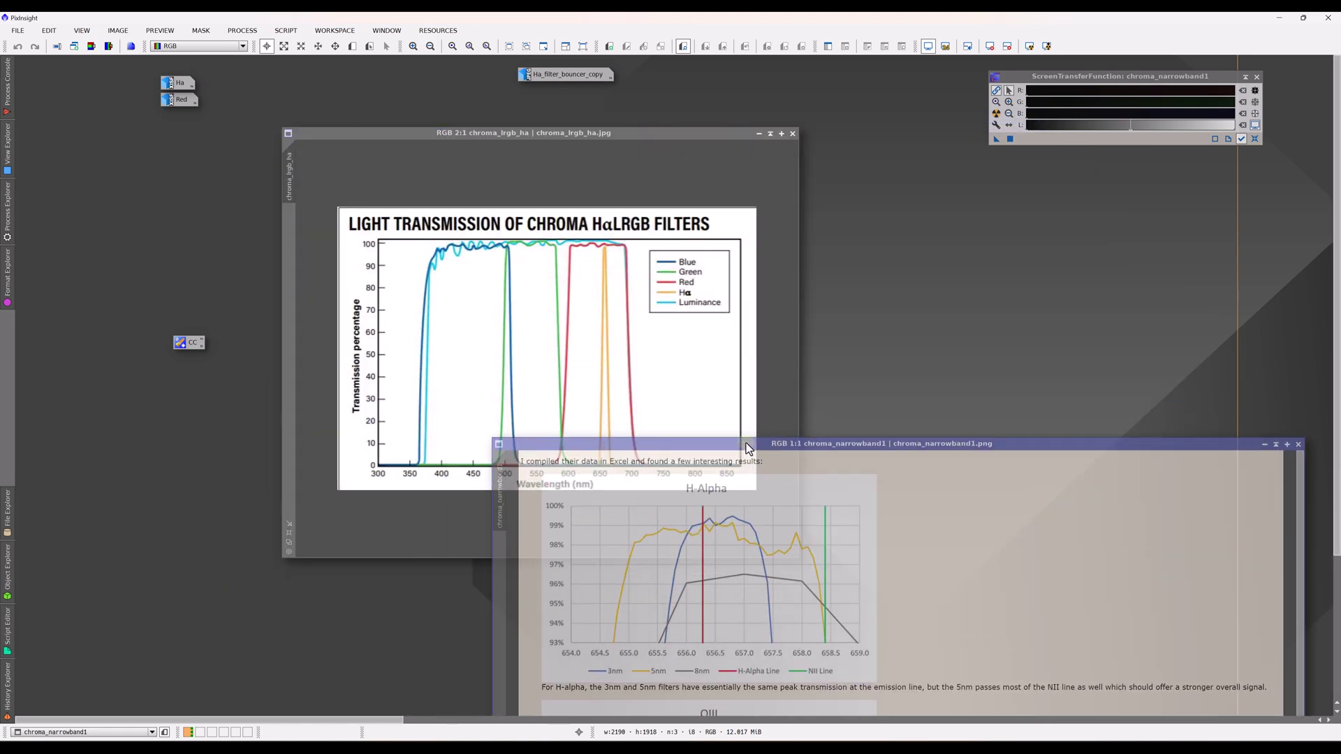
drag(640, 444, 506, 120)
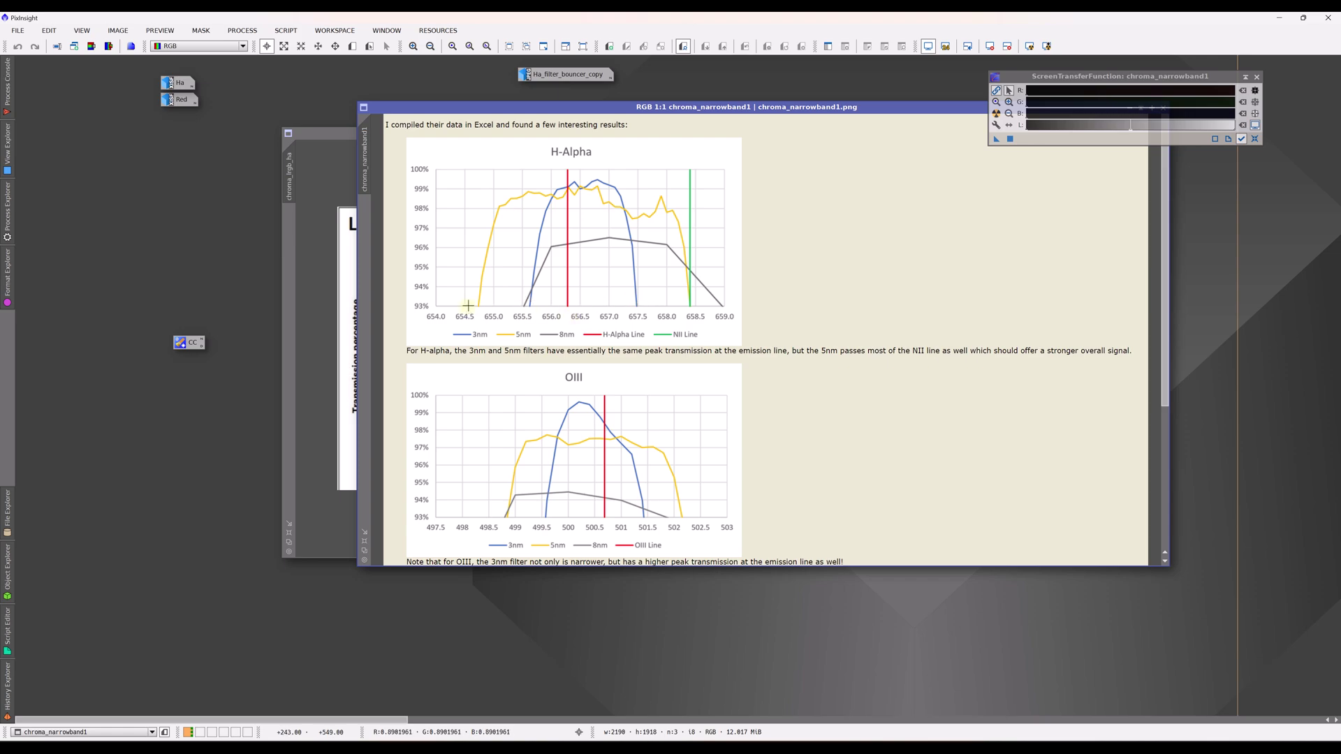
- Examine the H-Alpha, OIII and SII transmission charts for the 3nm, 5nm and 8nm filters
click(602, 266)
scroll(909, 338, up, 2)
scroll(909, 338, down, 4)
scroll(909, 338, up, 2)
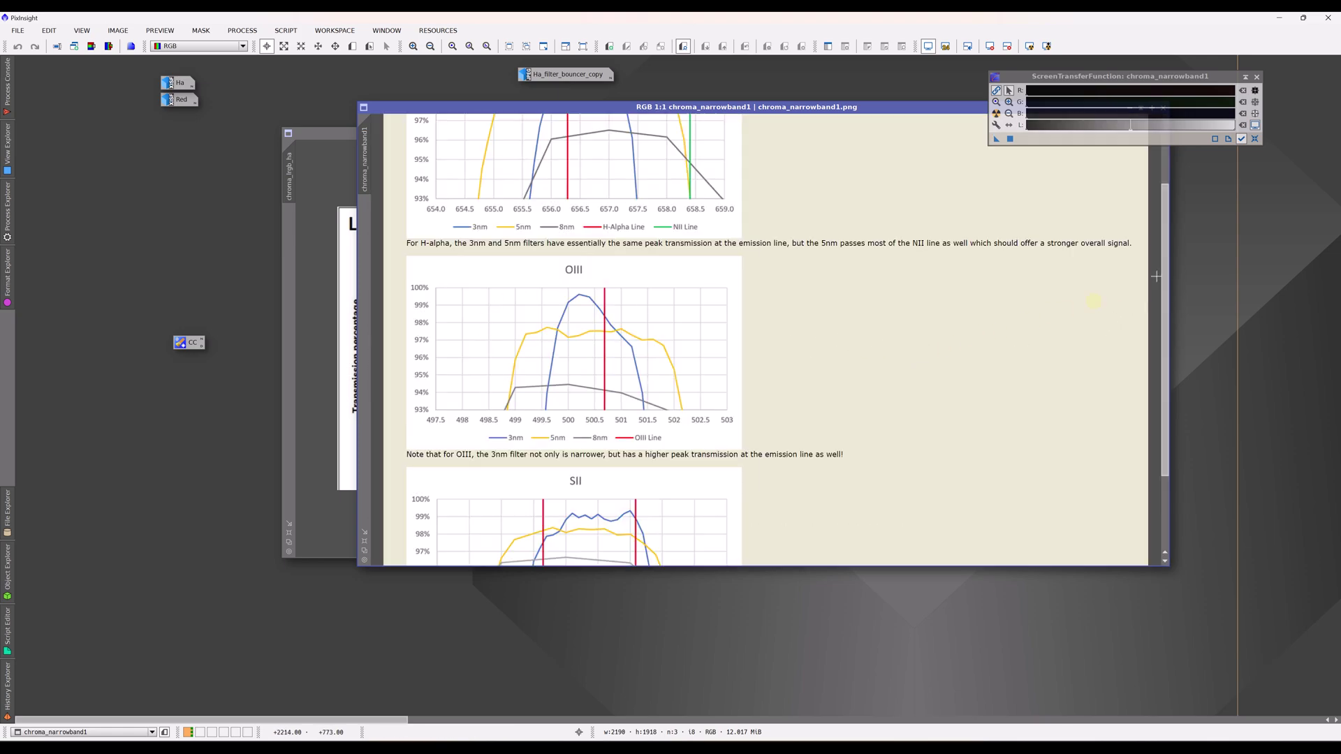
drag(1163, 280, 1163, 311)
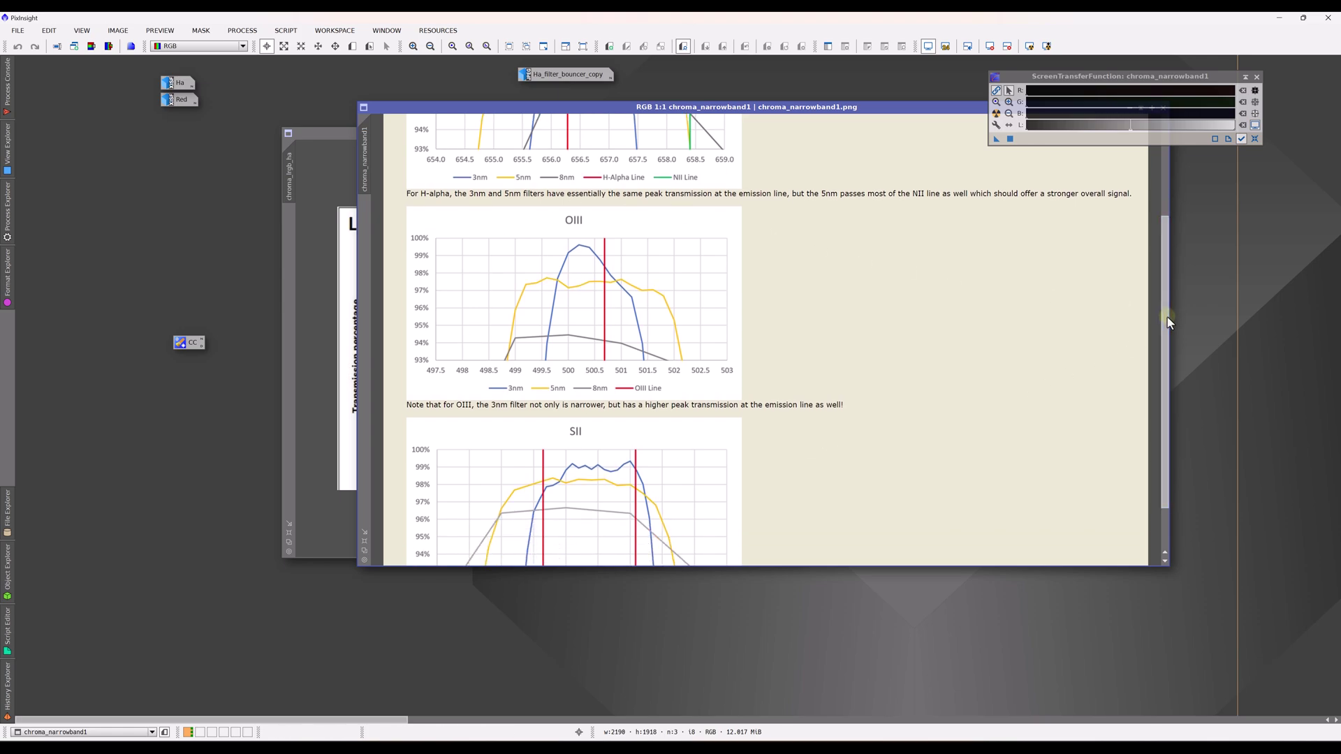
drag(1168, 321, 1168, 361)
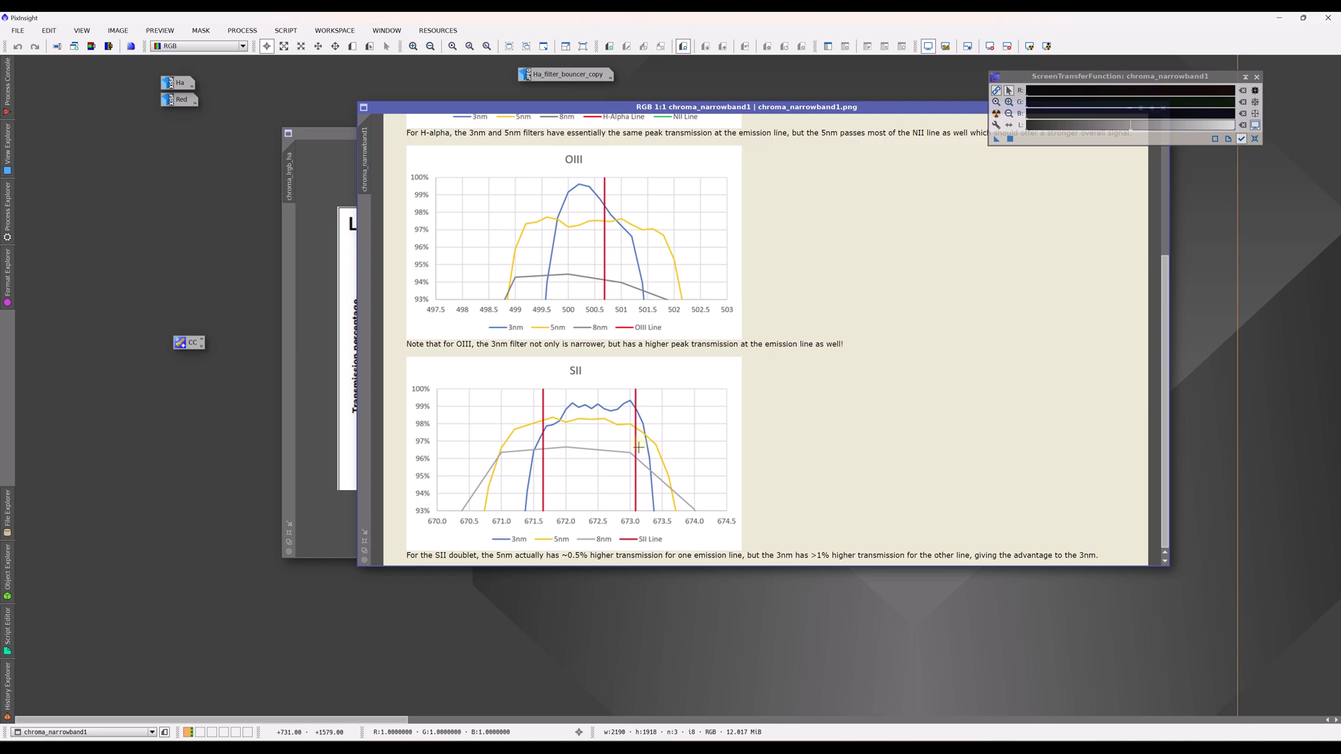